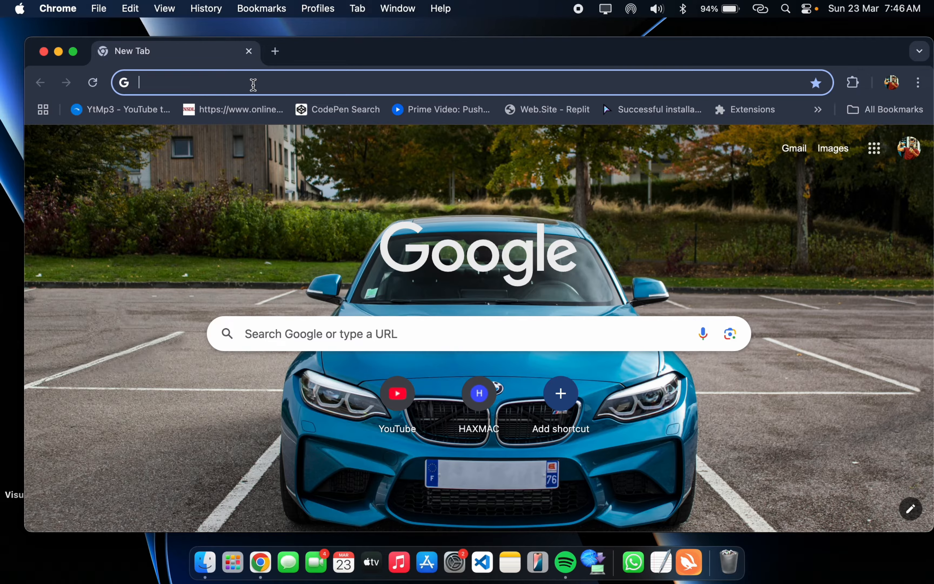
- Search the web for "python download", open the official python.org downloads page and show the browser full screen
text(python)
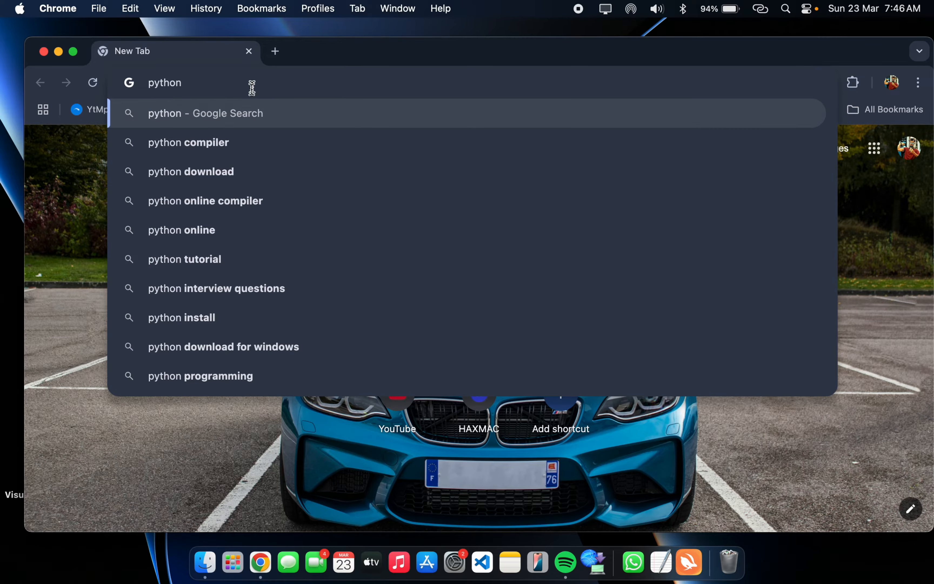
click(215, 179)
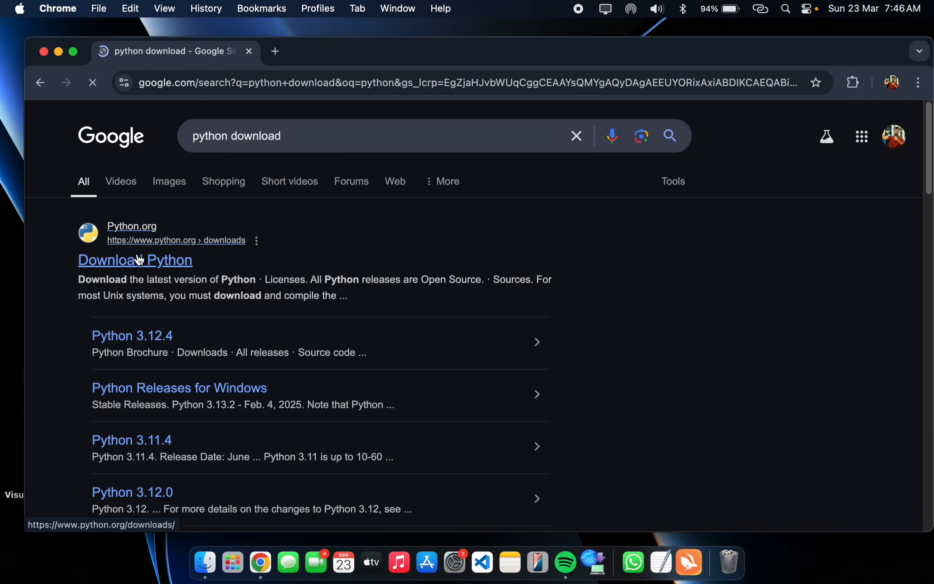
click(140, 259)
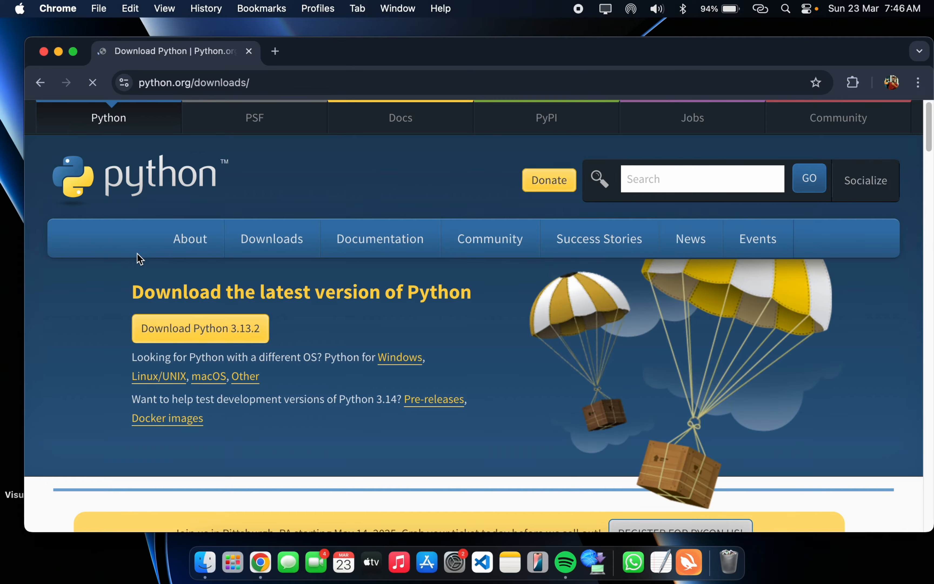
click(73, 51)
- Download the Python 3.13.2 installer for macOS and check its download progress
drag(248, 257, 467, 265)
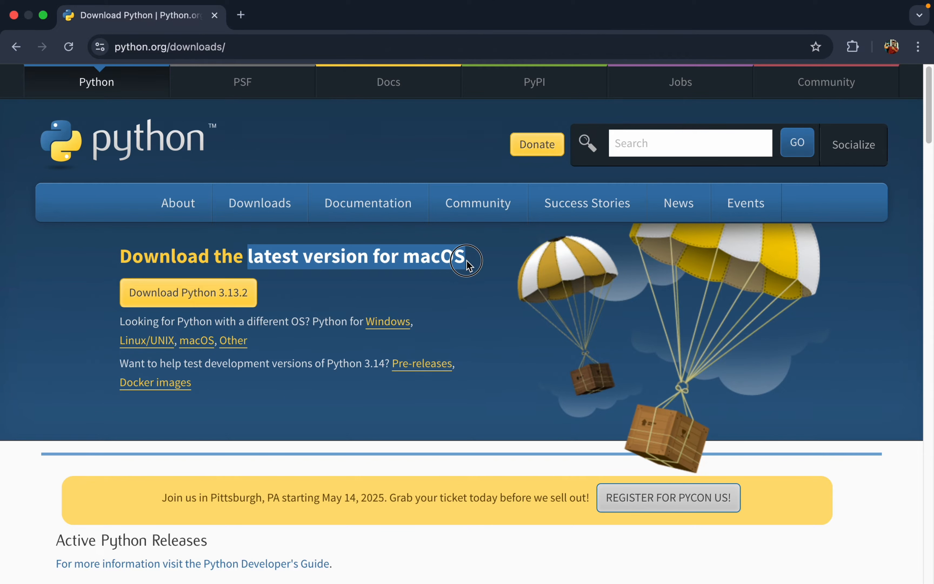
click(467, 266)
drag(403, 253, 468, 257)
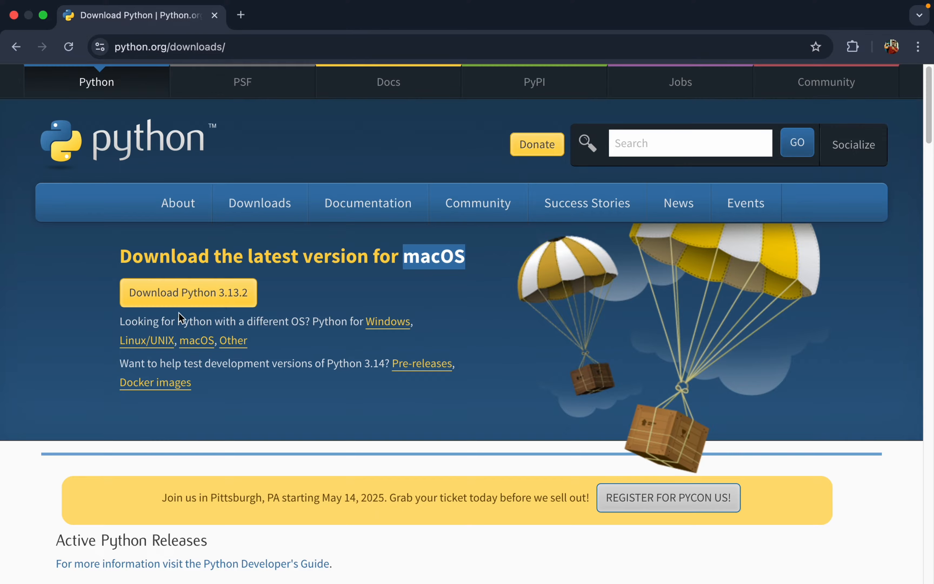
click(244, 301)
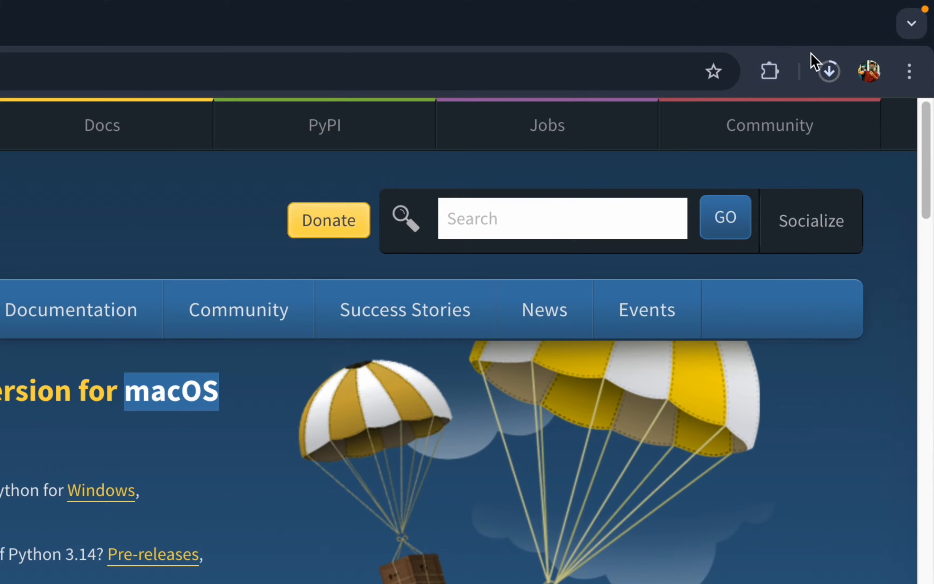
click(865, 47)
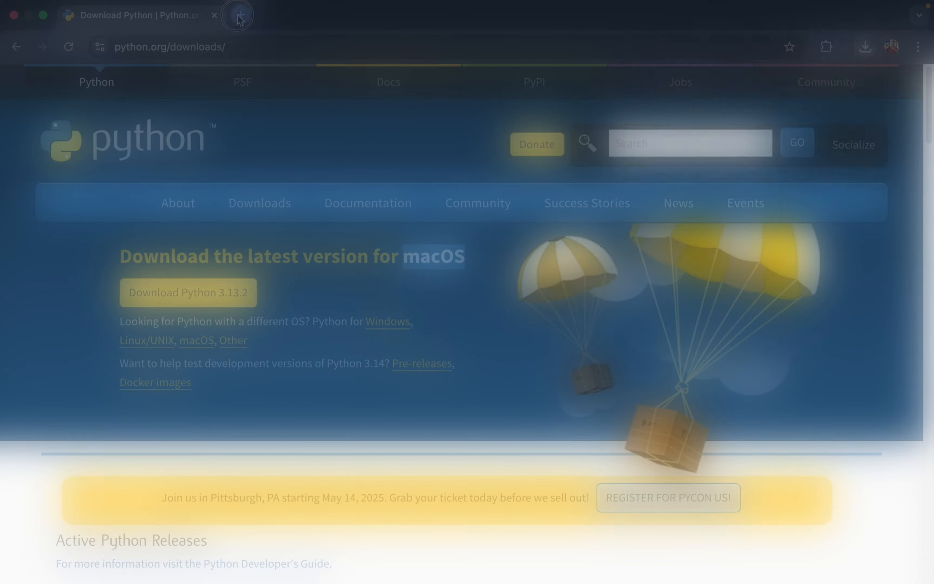
- Search for "pycharm" in a new browser tab and open the JetBrains PyCharm page
click(239, 16)
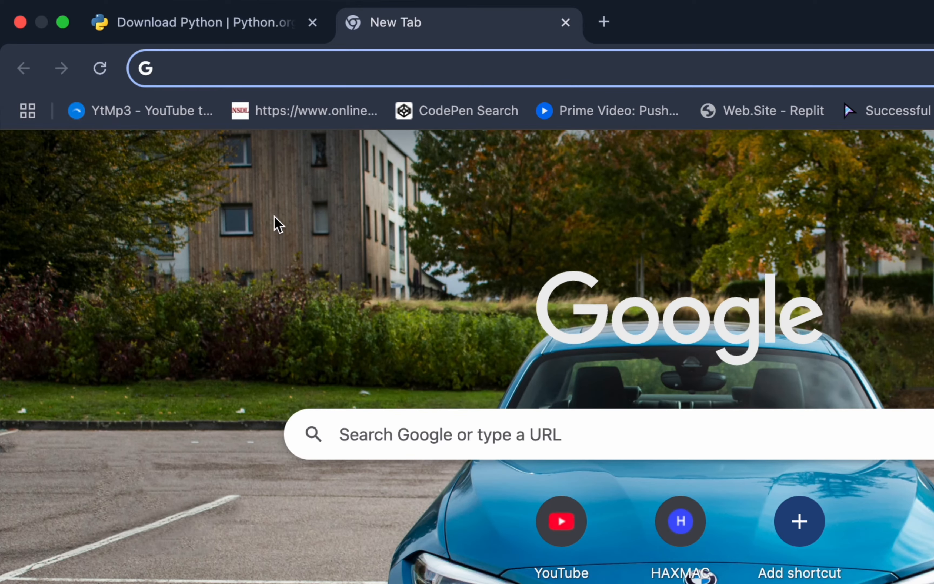
text(pycharm)
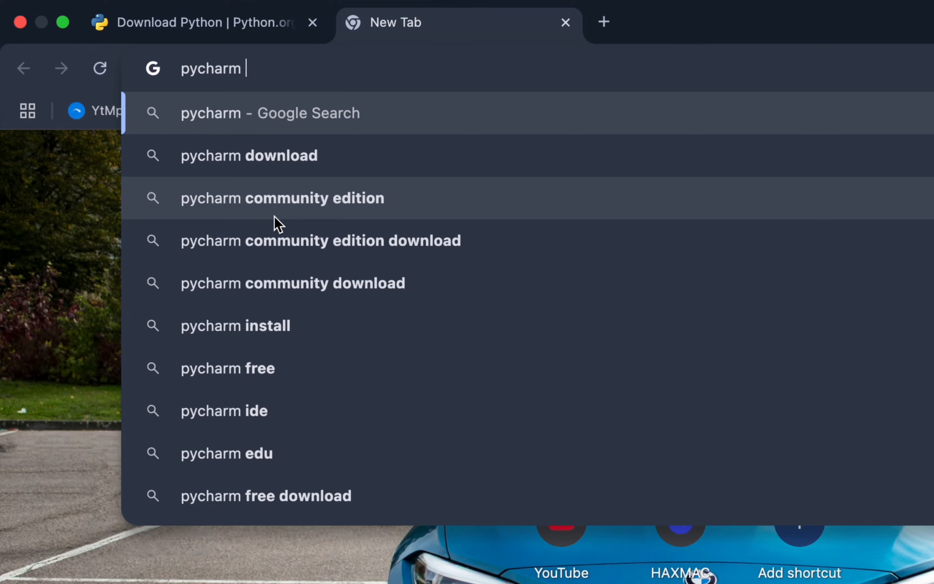
key(Return)
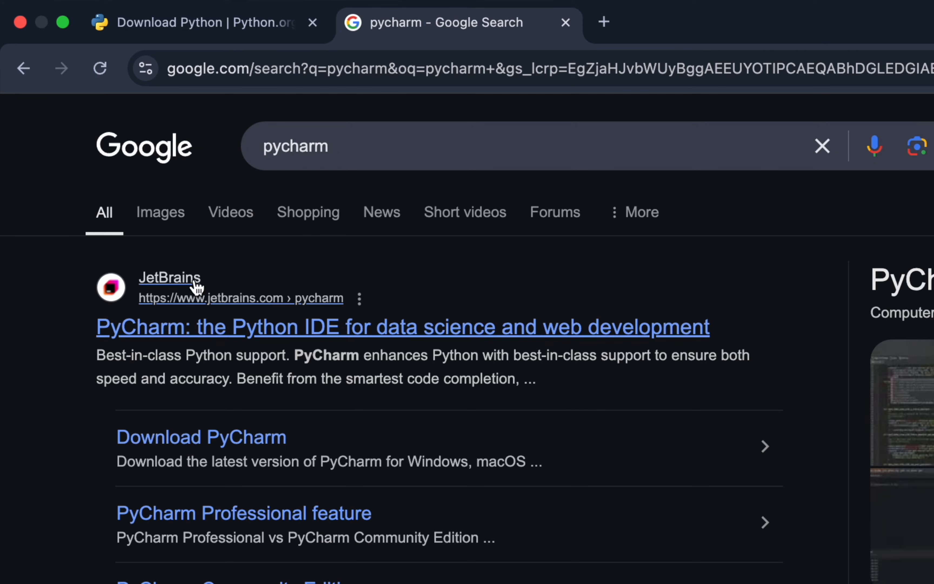
click(177, 328)
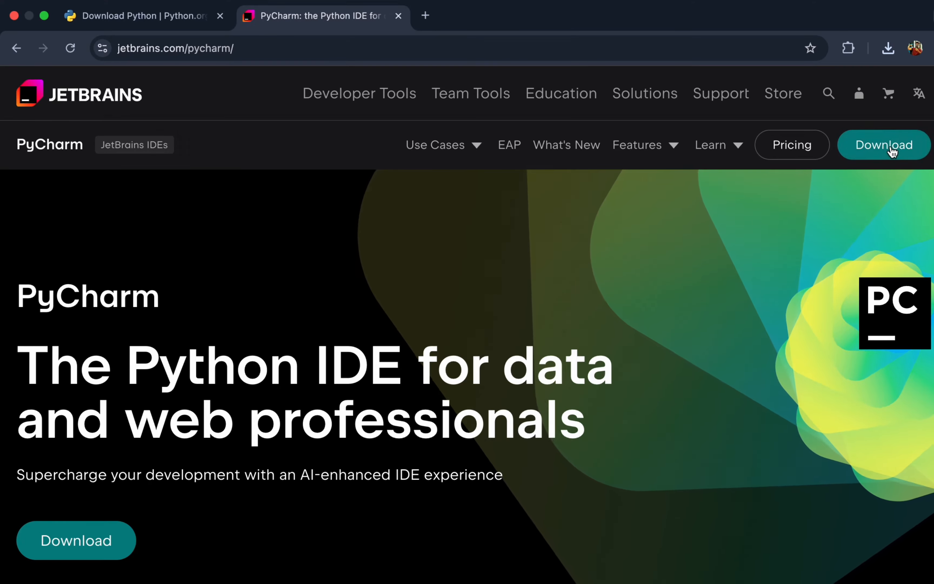
- Download the PyCharm Professional .dmg (Apple Silicon) installer for macOS and check its download progress
click(890, 149)
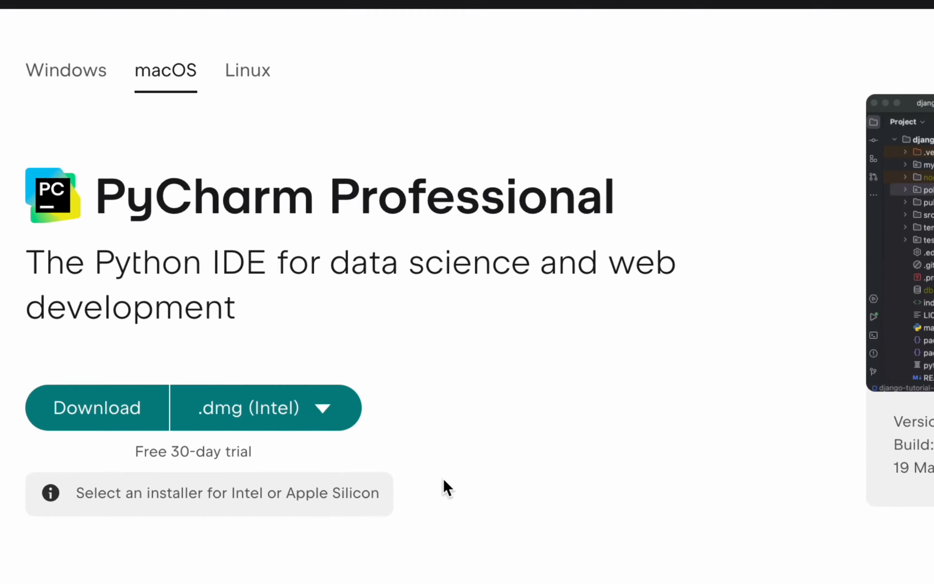
scroll(444, 481, down, 2)
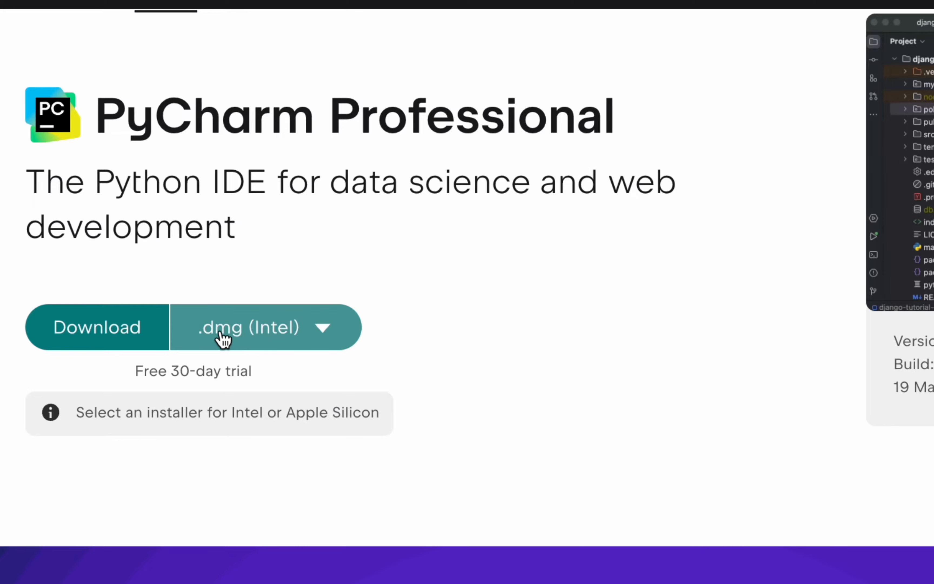
click(322, 327)
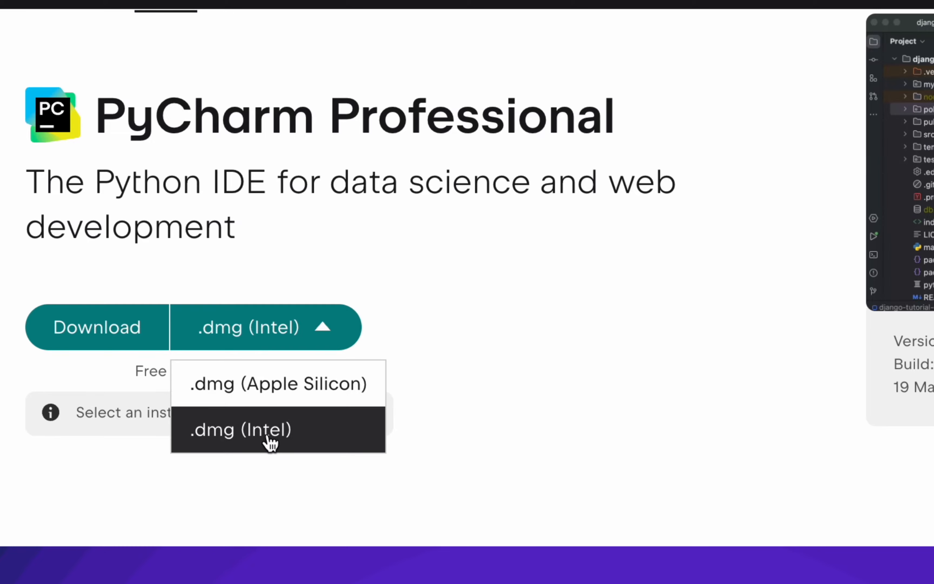
click(289, 386)
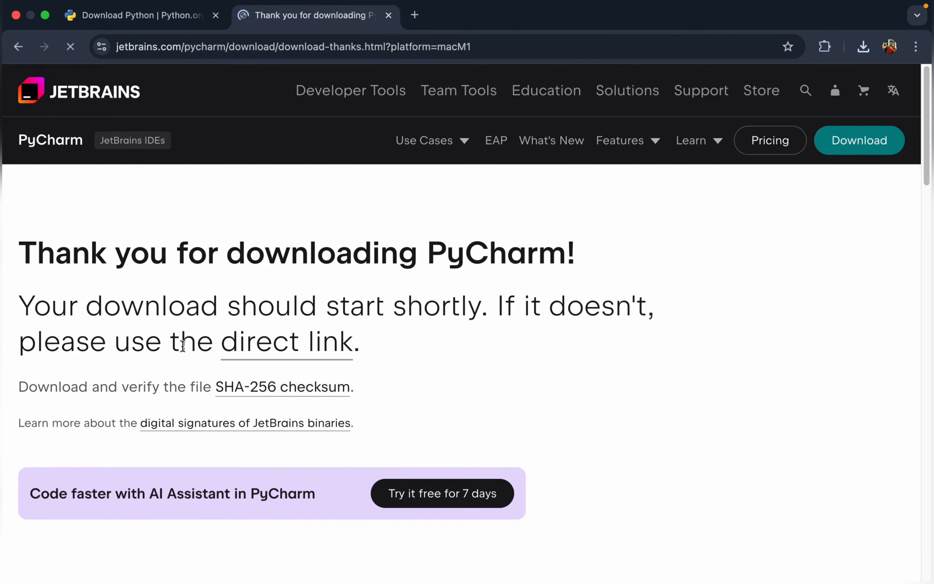
scroll(573, 424, down, 2)
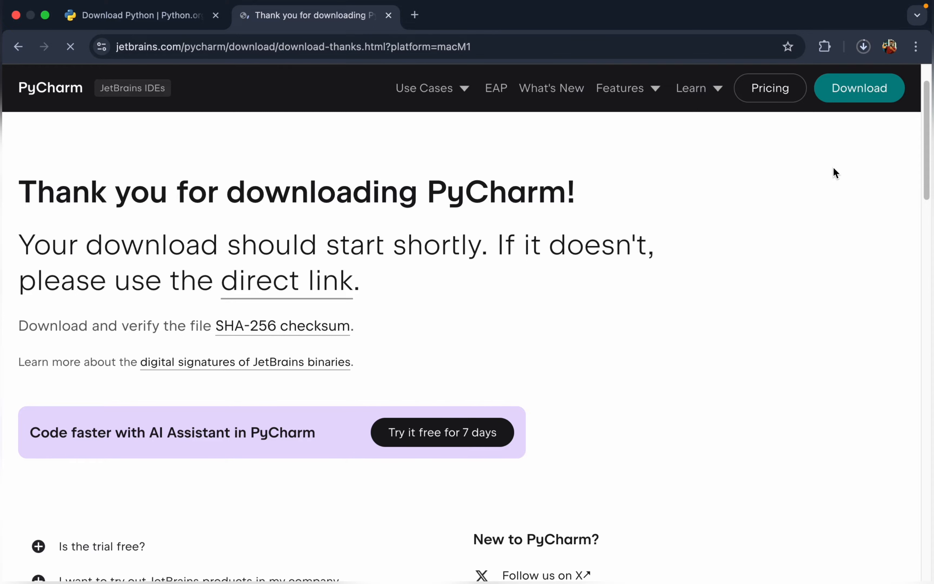
click(863, 46)
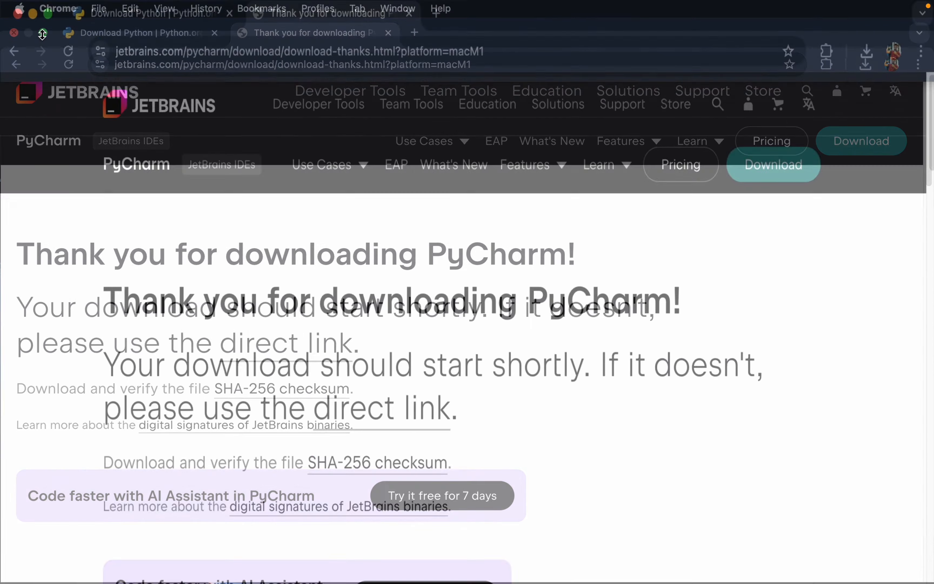
- Minimize the browser and use Finder to move the PyCharm and Python installers from Downloads to the desktop
key(super+m)
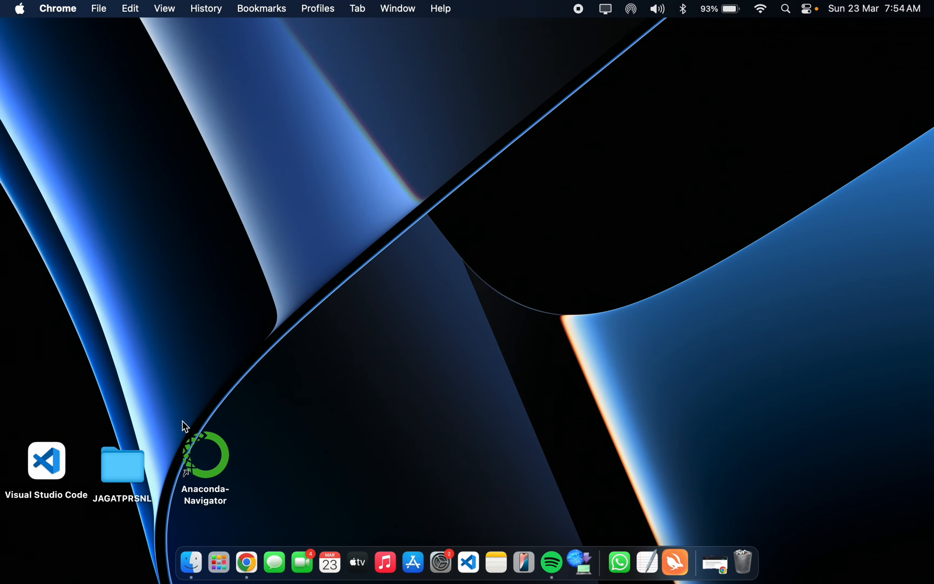
click(190, 562)
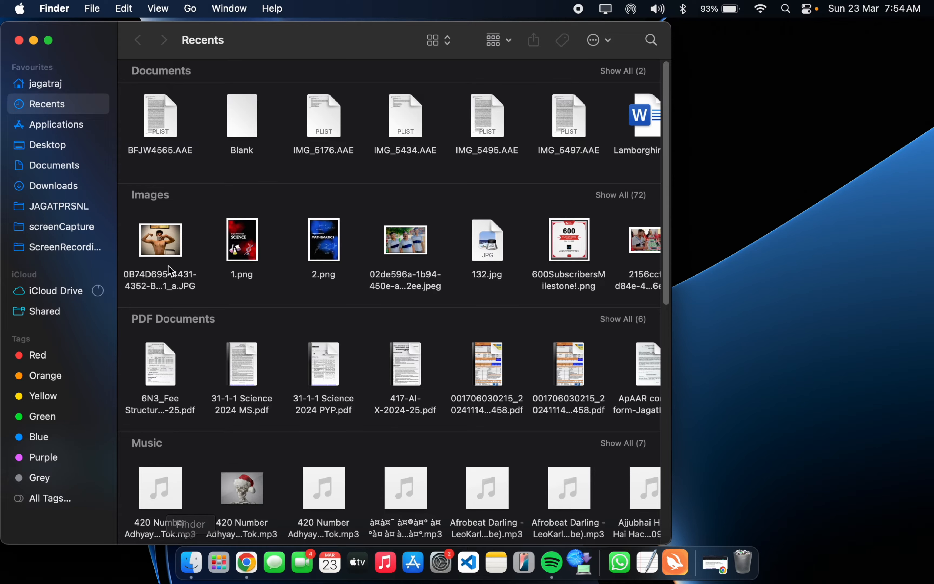
click(72, 179)
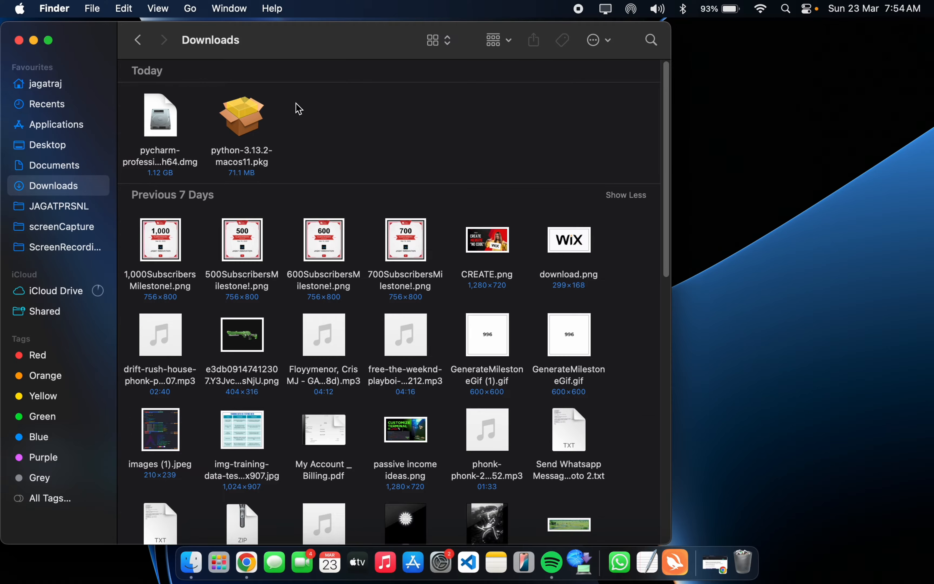
drag(321, 116, 778, 163)
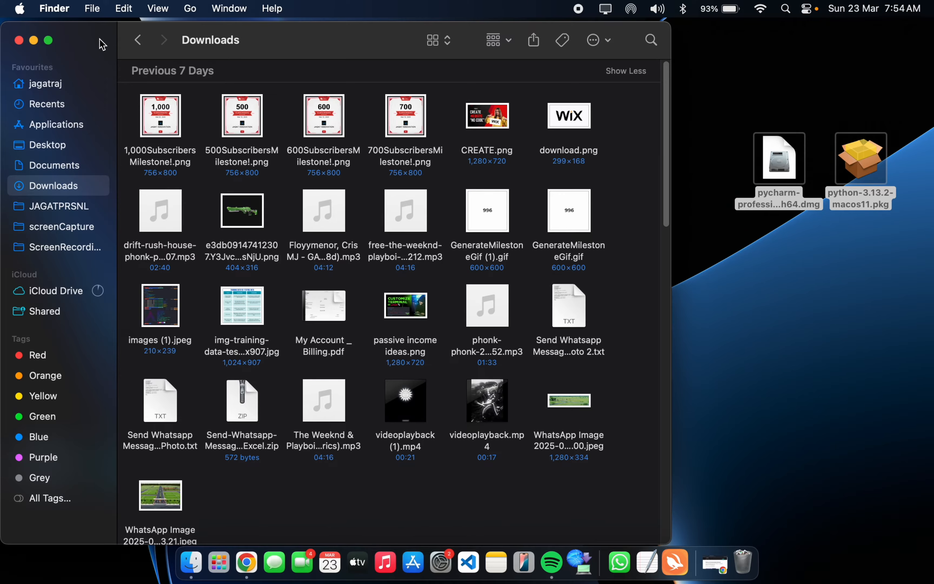
click(18, 40)
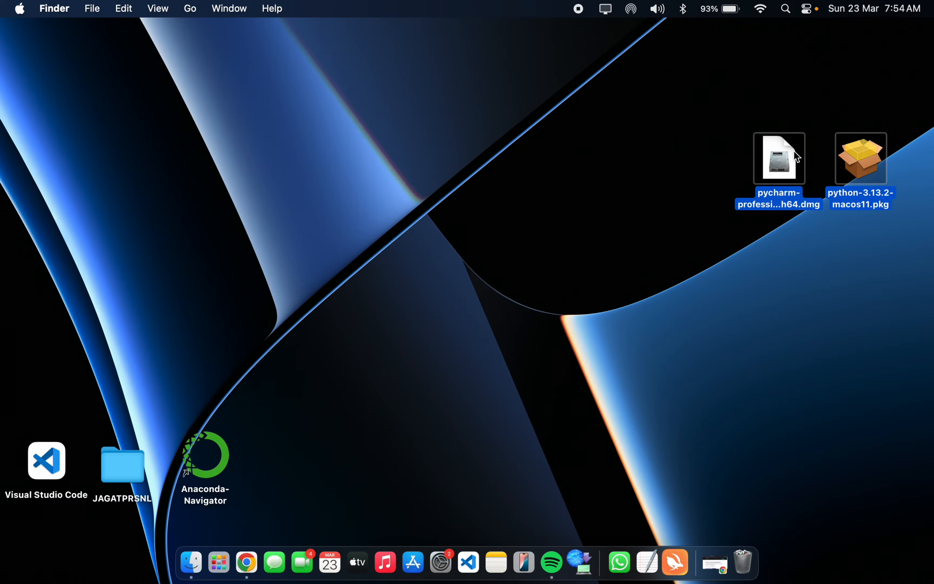
click(805, 249)
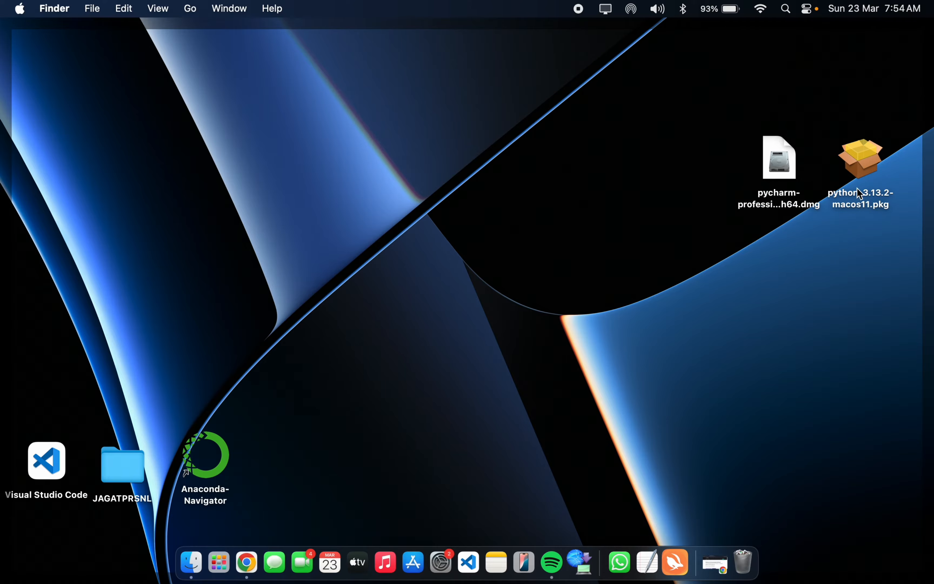
- Open the PyCharm disk image, copy PyCharm into the Applications folder and close the image window
drag(783, 170, 536, 176)
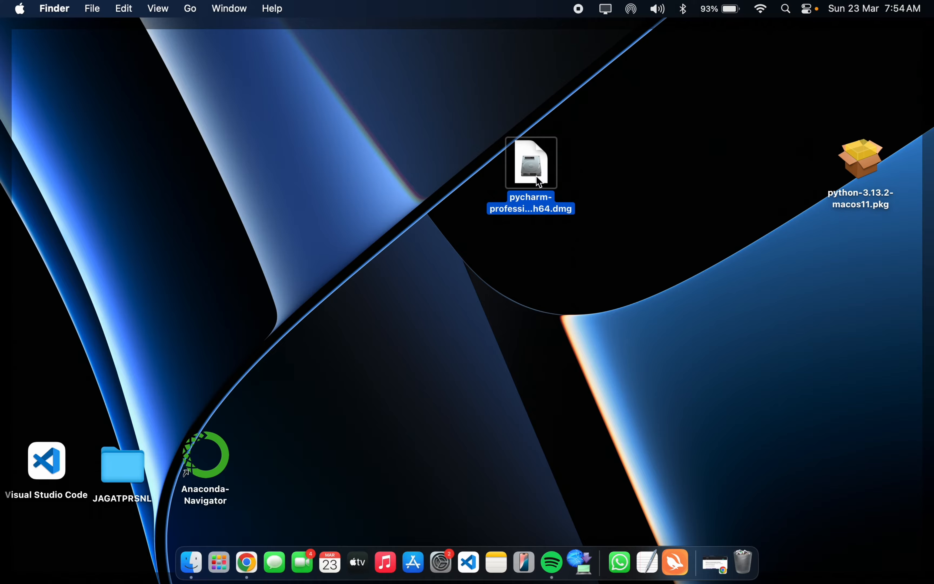
double_click(532, 164)
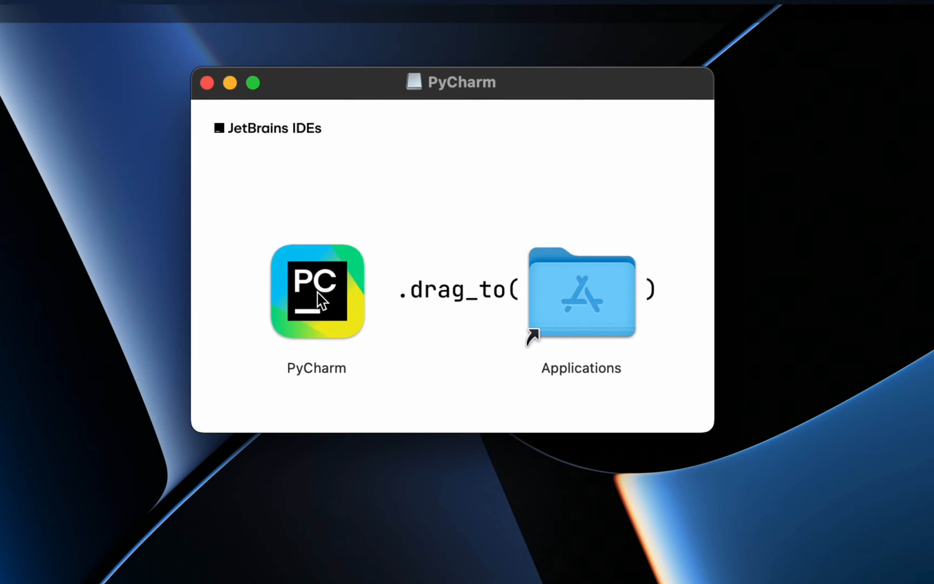
drag(375, 205, 536, 199)
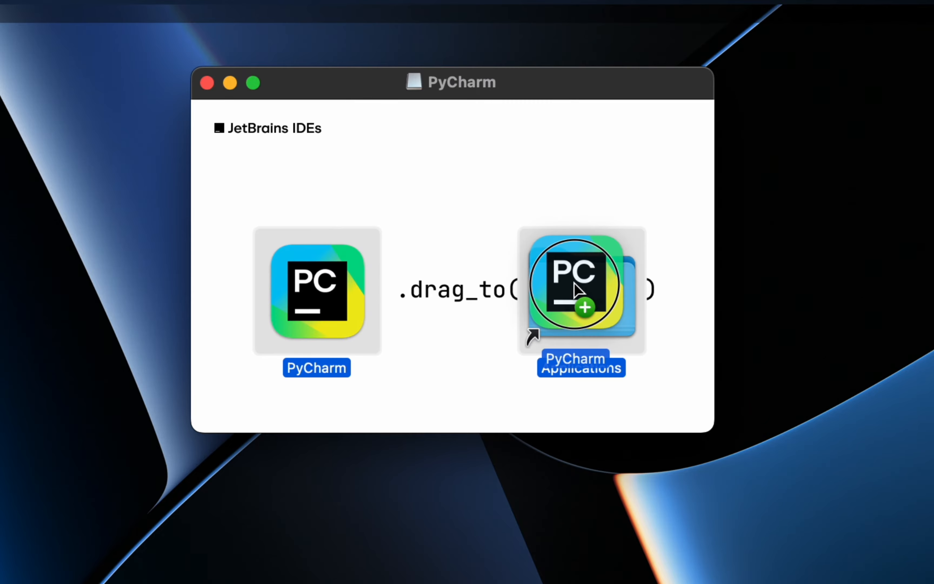
drag(574, 283, 575, 284)
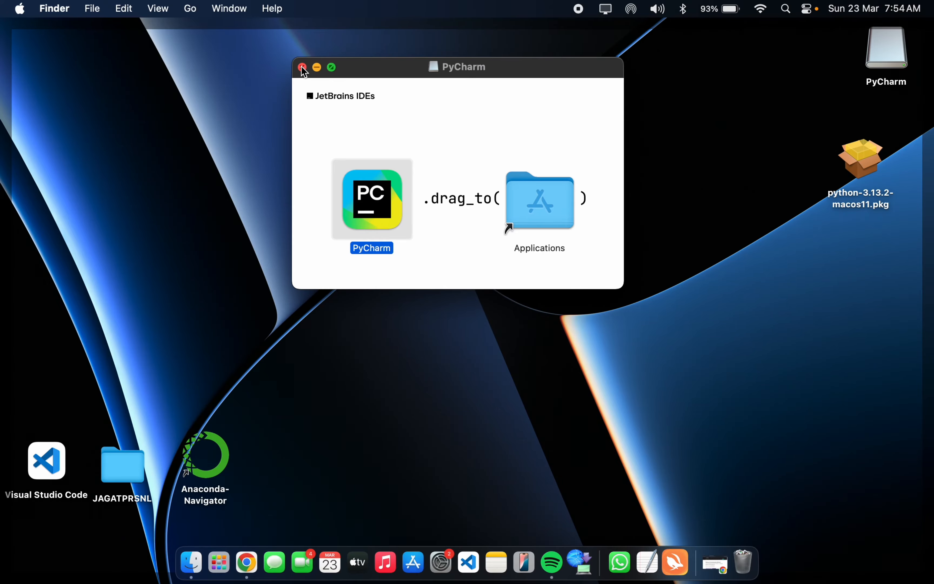
click(303, 67)
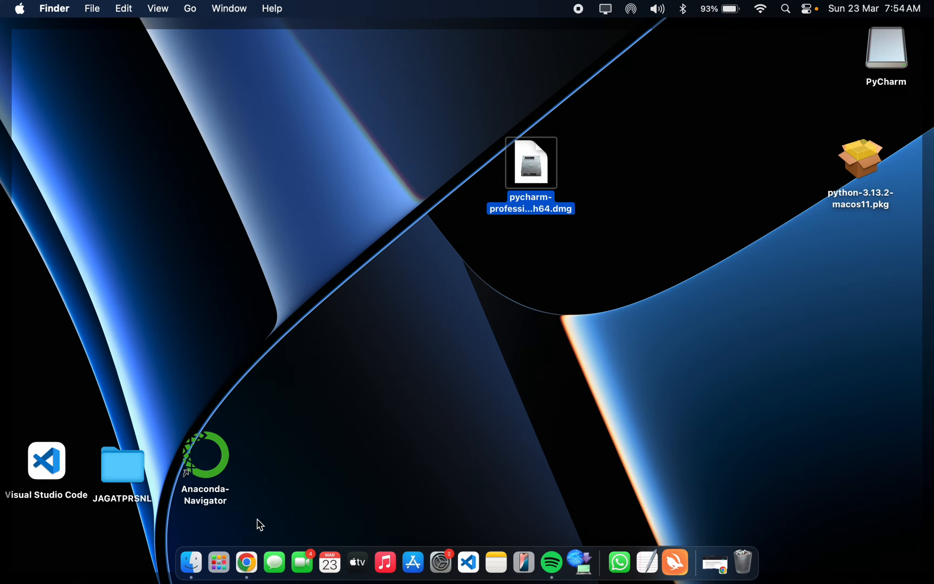
- Look up the installed PyCharm app with a Spotlight search for "pychar", then dismiss the search
key(super+space)
text(pytcha)
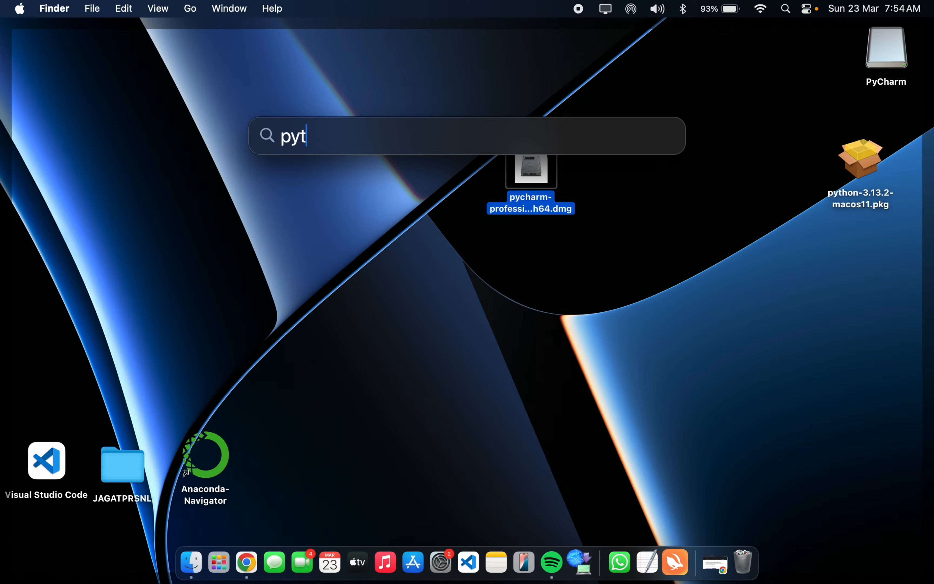
key(BackSpace)
key(BackSpace)
key(BackSpace)
key(BackSpace)
text(chw)
text(a)
key(BackSpace)
key(BackSpace)
text(ar)
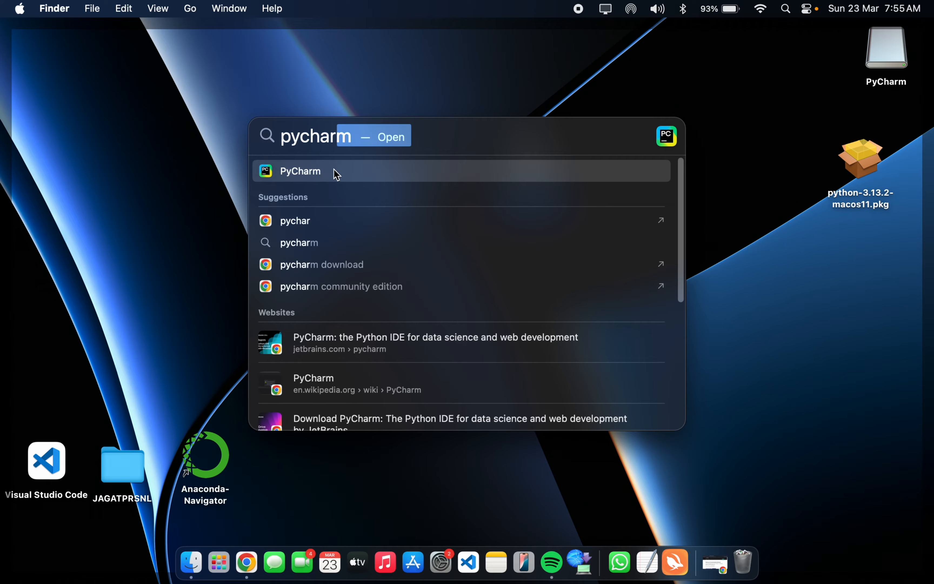
key(Escape)
click(632, 201)
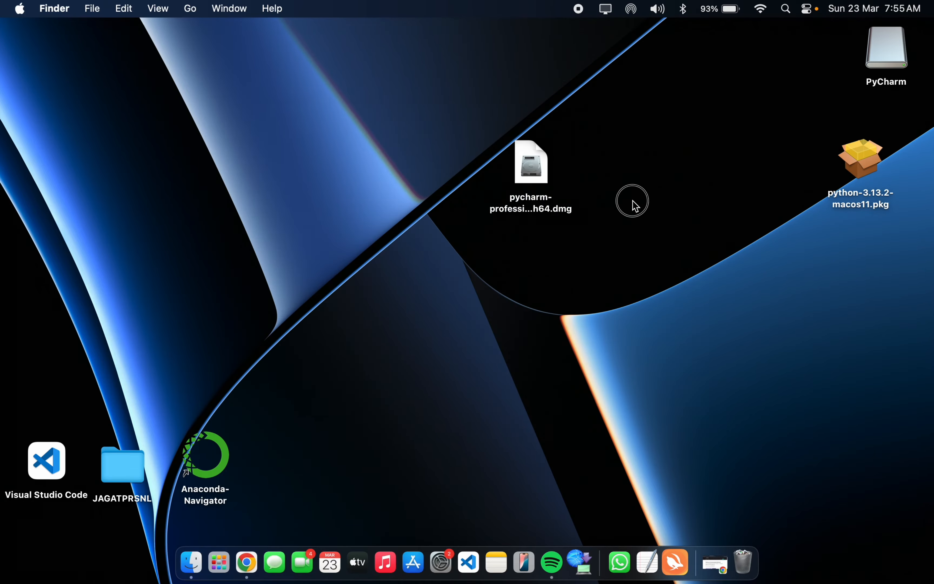
- Move the PyCharm disk image file aside on the desktop and launch the python-3.13.2-macos11.pkg installer
drag(535, 196, 826, 66)
drag(870, 147, 548, 150)
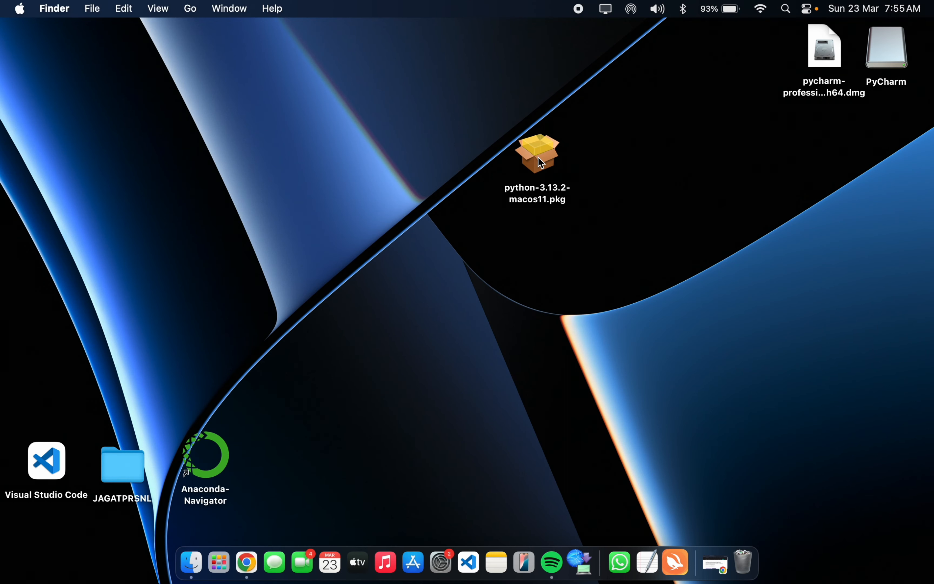
double_click(541, 162)
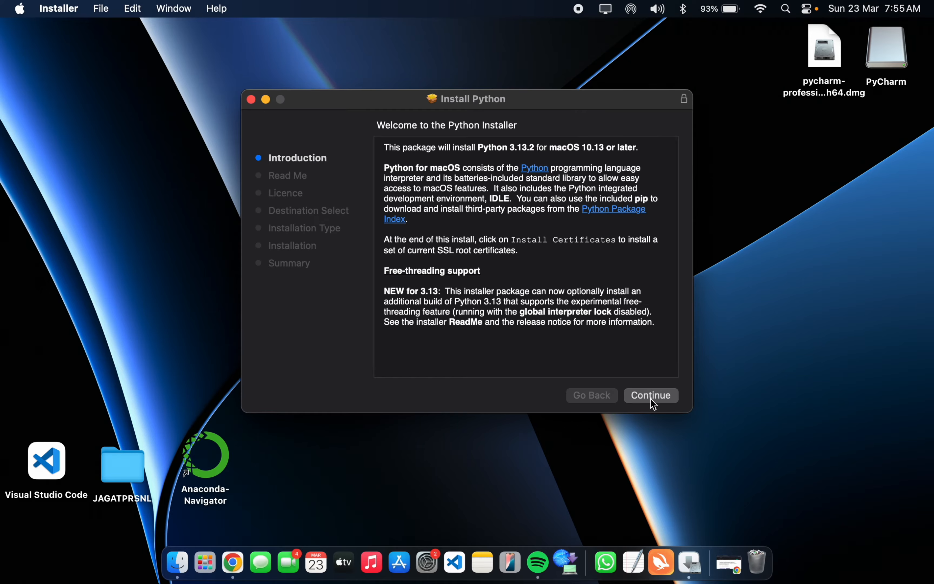
- Proceed through the Python installer's introduction, Read Me and licence pages, and agree to the software licence
click(654, 404)
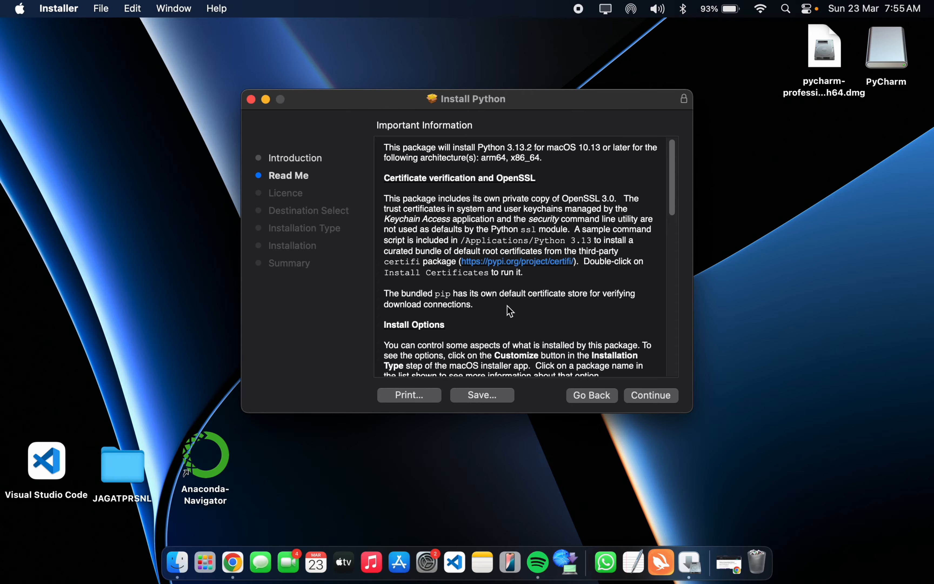
scroll(508, 309, down, 10)
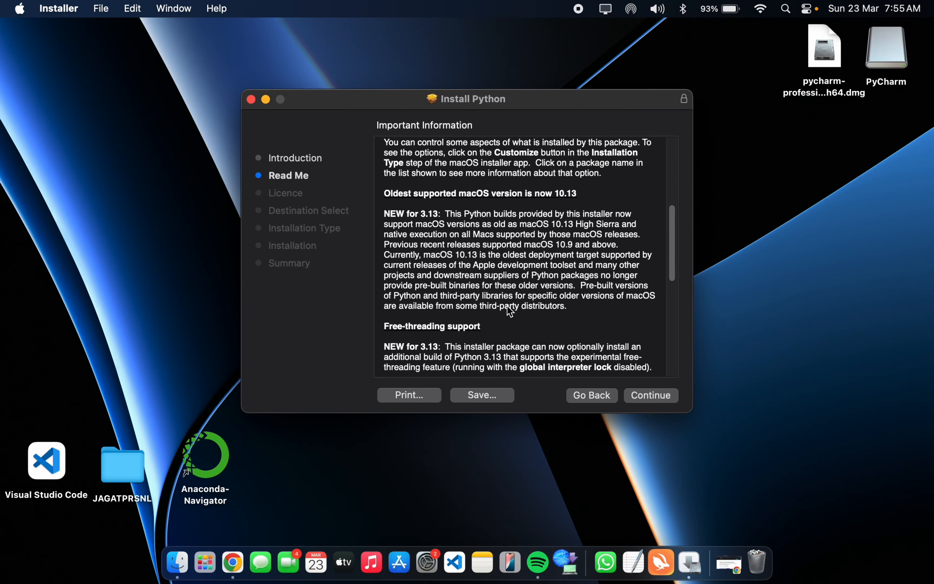
click(659, 401)
click(659, 400)
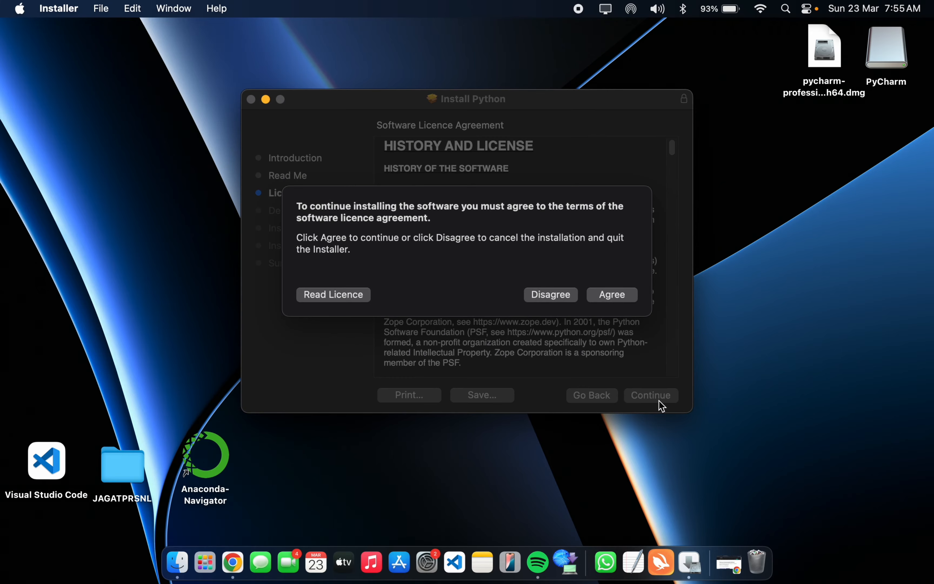
click(605, 296)
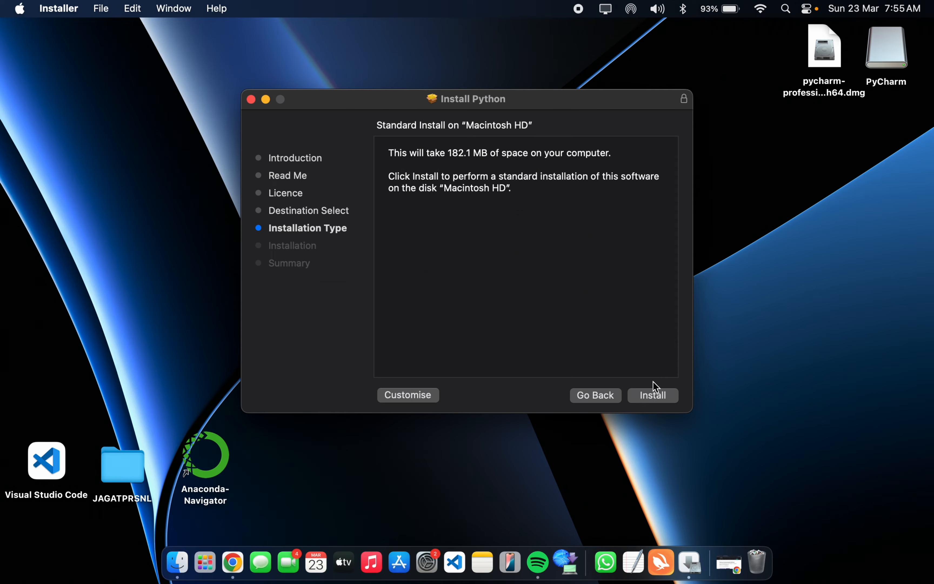
- Run the standard Python installation on Macintosh HD, authorising it with the account password, and shift the Python 3.13 folder window aside
click(645, 396)
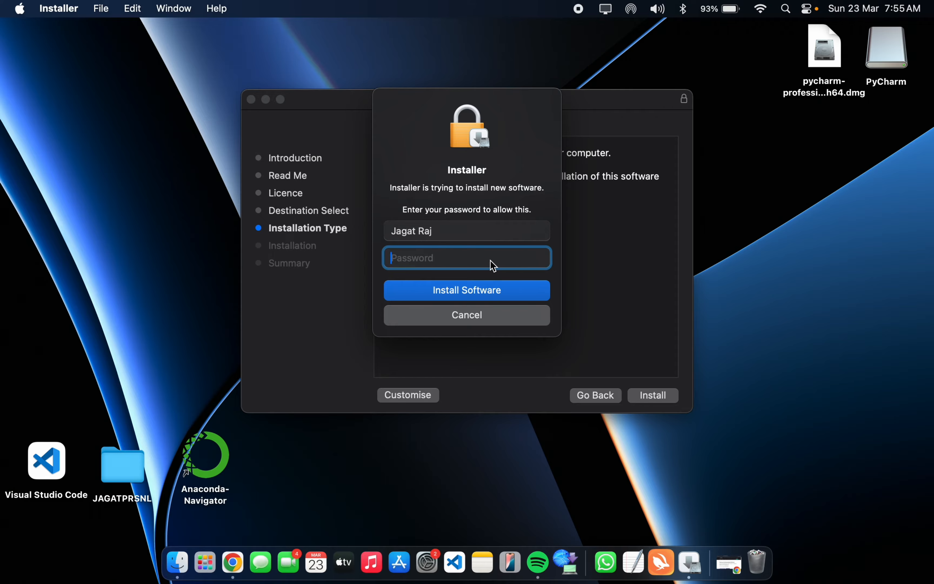
text(••••)
click(492, 288)
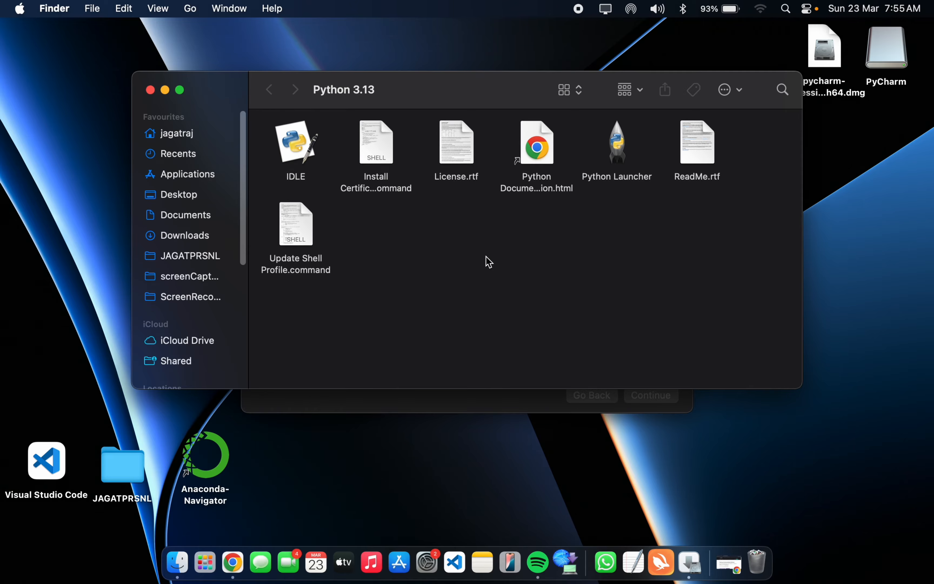
drag(317, 94, 394, 92)
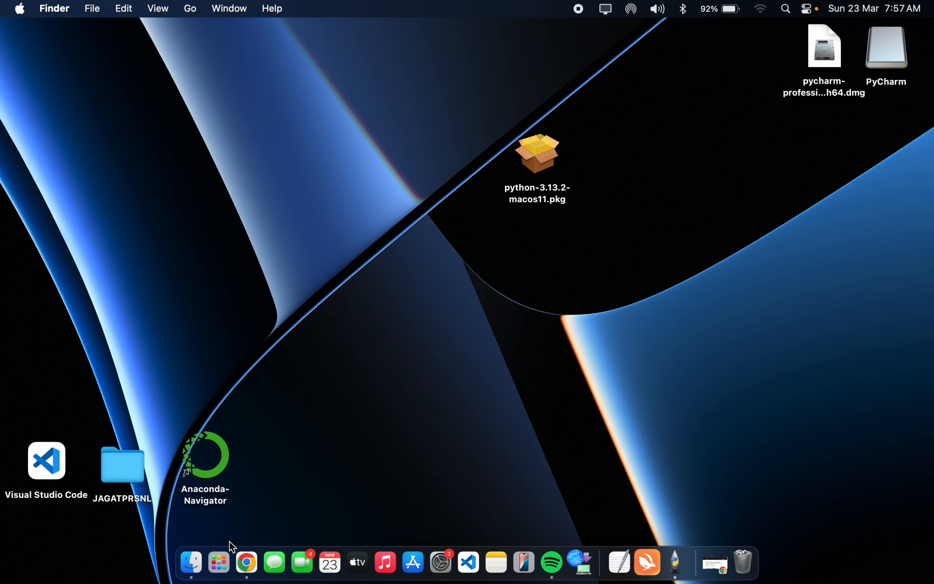
- Launch IDLE from the installed apps, allow Python to access the Documents folder, and make the shell window full screen
click(219, 561)
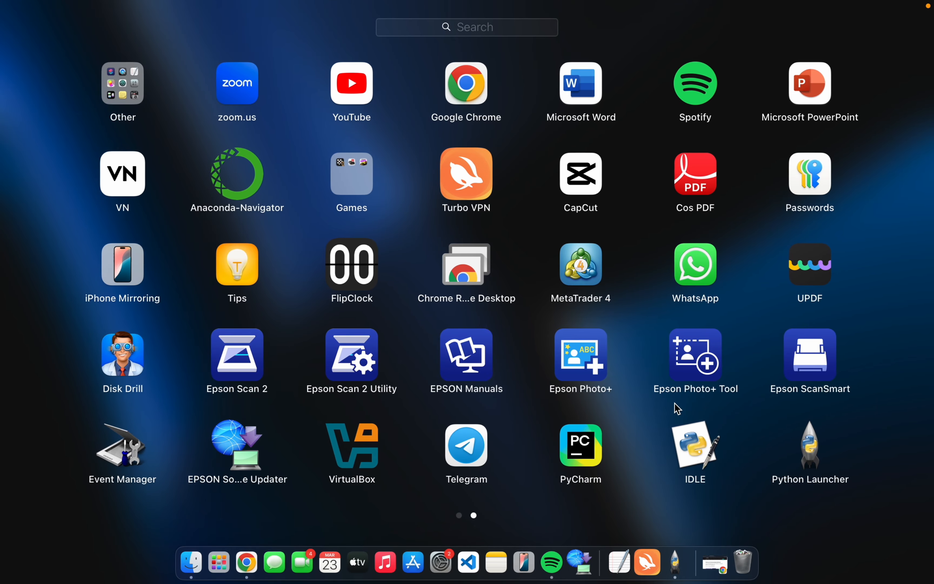
click(689, 457)
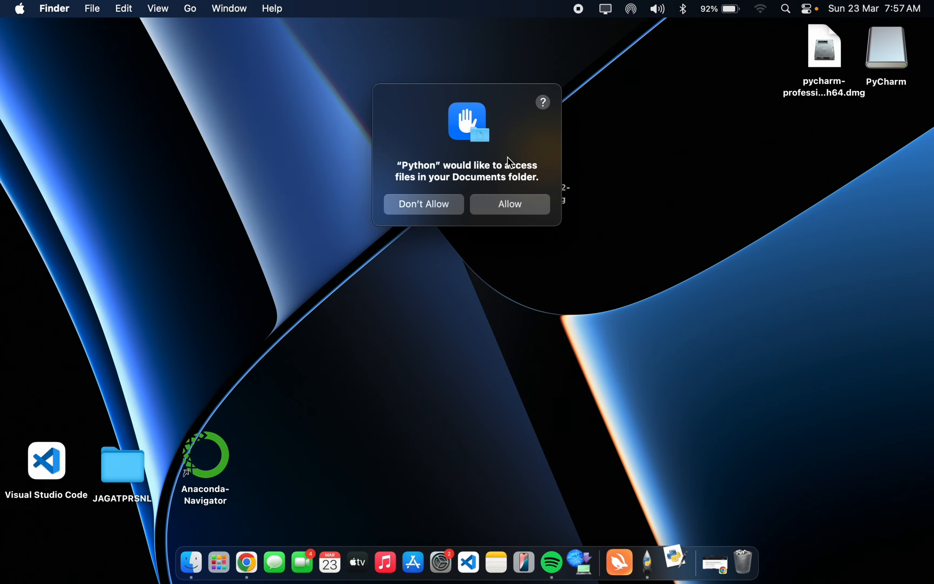
click(507, 210)
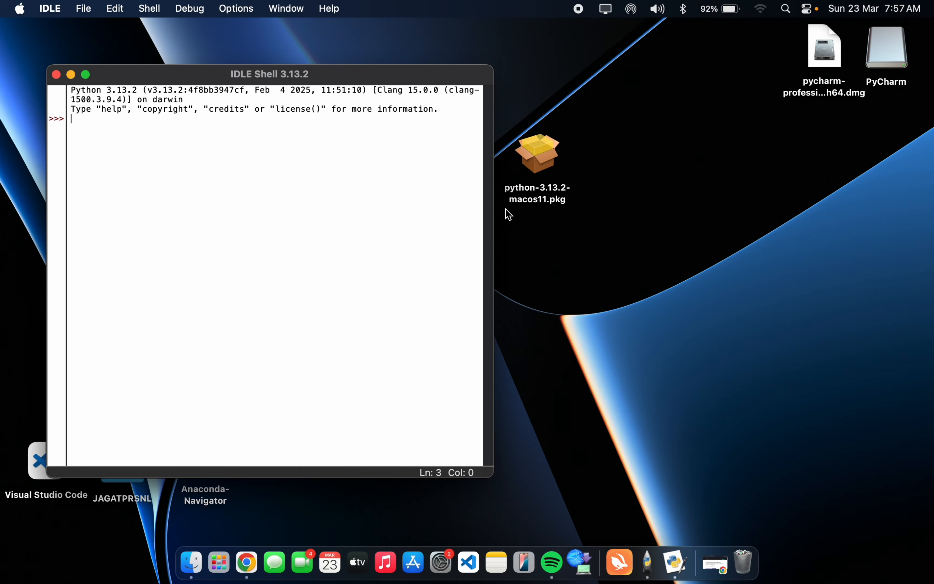
drag(235, 74, 398, 75)
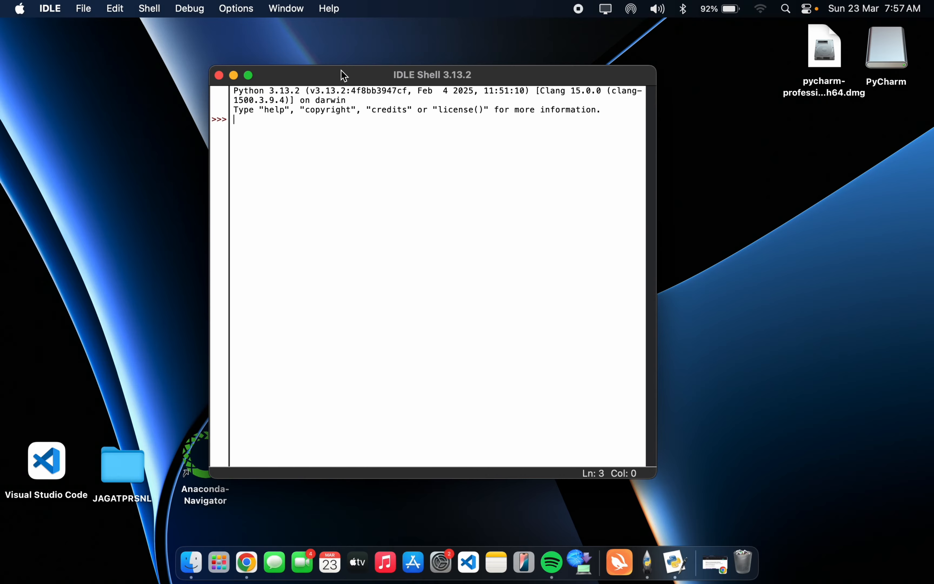
click(248, 75)
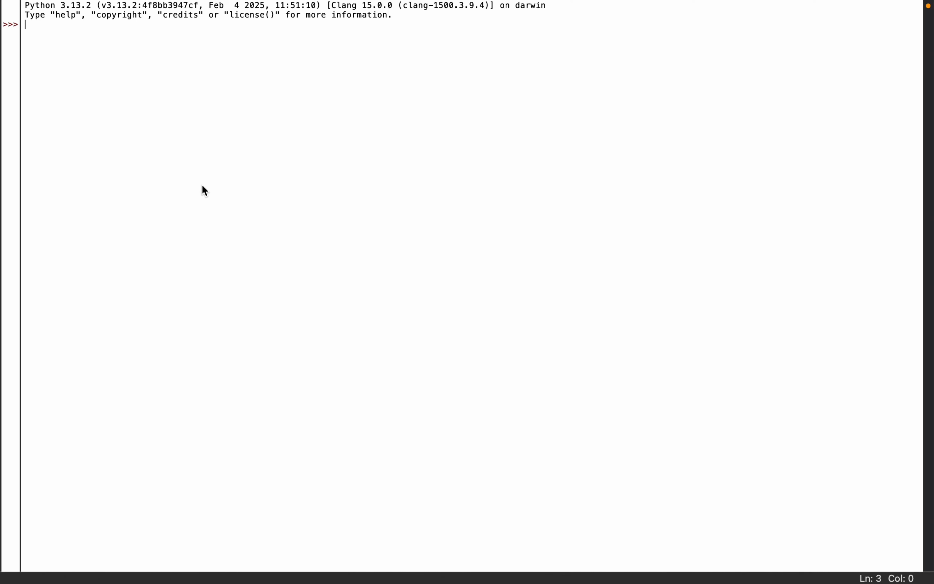
- Evaluate the expression 5+6 in the IDLE shell
text(5=6)
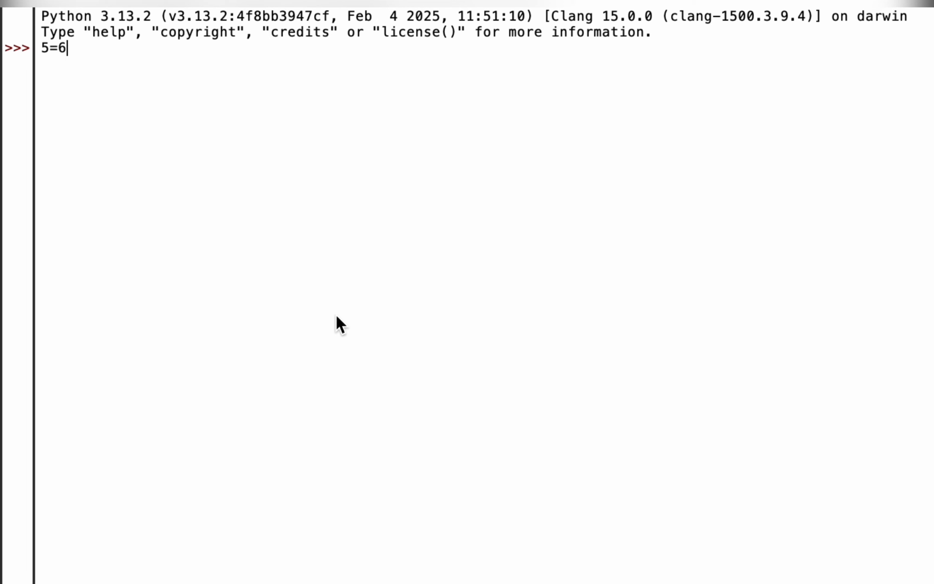
key(BackSpace)
key(BackSpace)
text(+6)
text( =)
key(Return)
- Assign the variables a = 4 and b = 69 in the IDLE shell
text(a = 4)
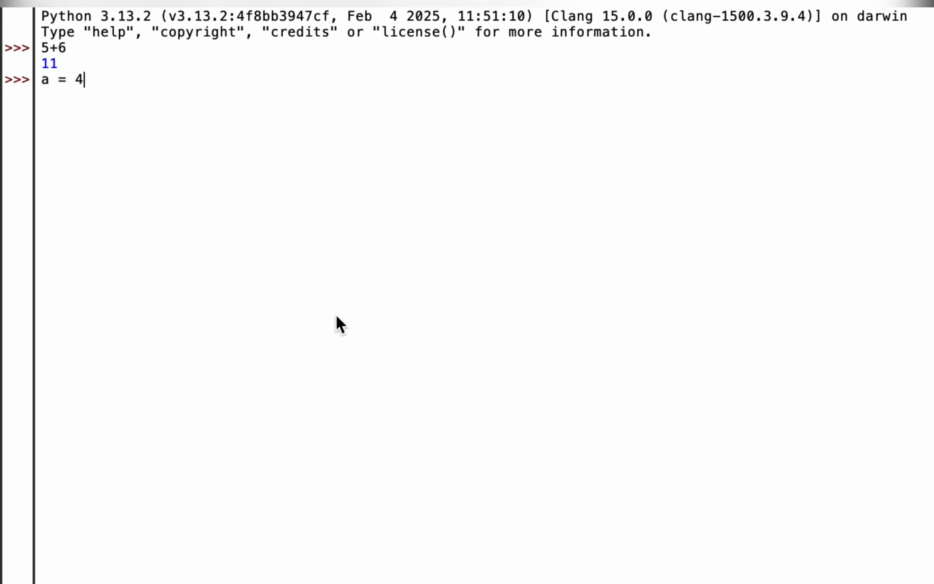
key(Return)
text(b = 69)
key(Return)
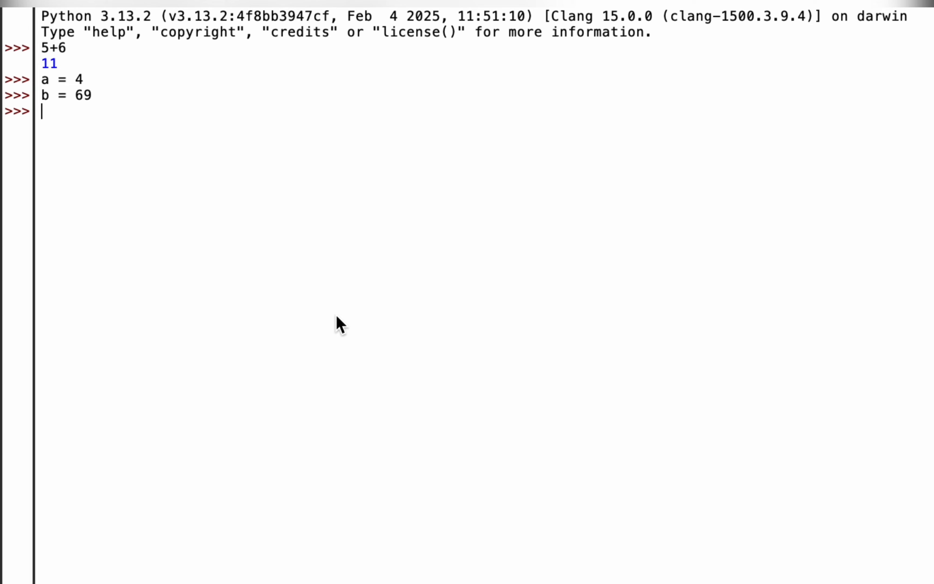
- Evaluate a+b in the IDLE shell
text(a=)
key(BackSpace)
text(+b)
key(Return)
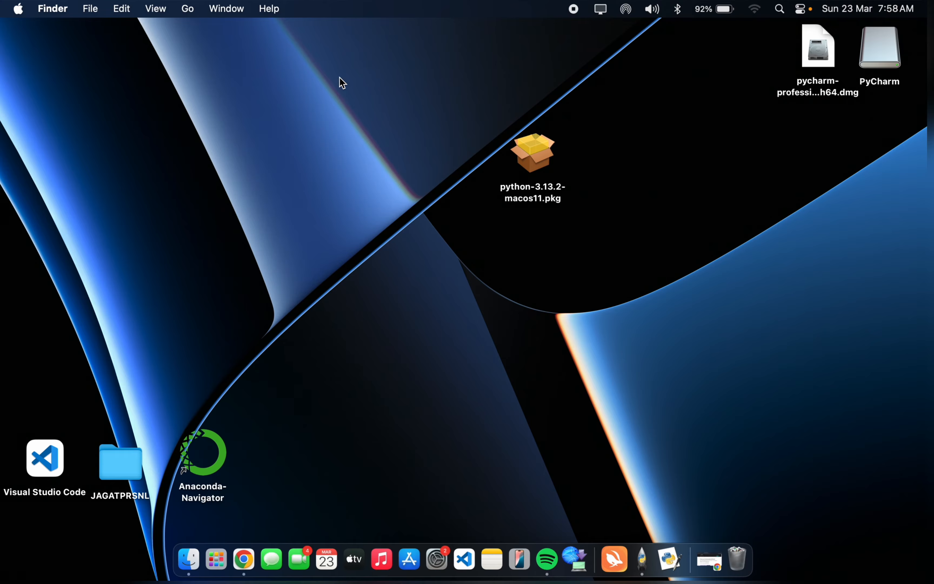
- Launch PyCharm from the installed apps and approve opening it as an app downloaded from the internet
click(217, 559)
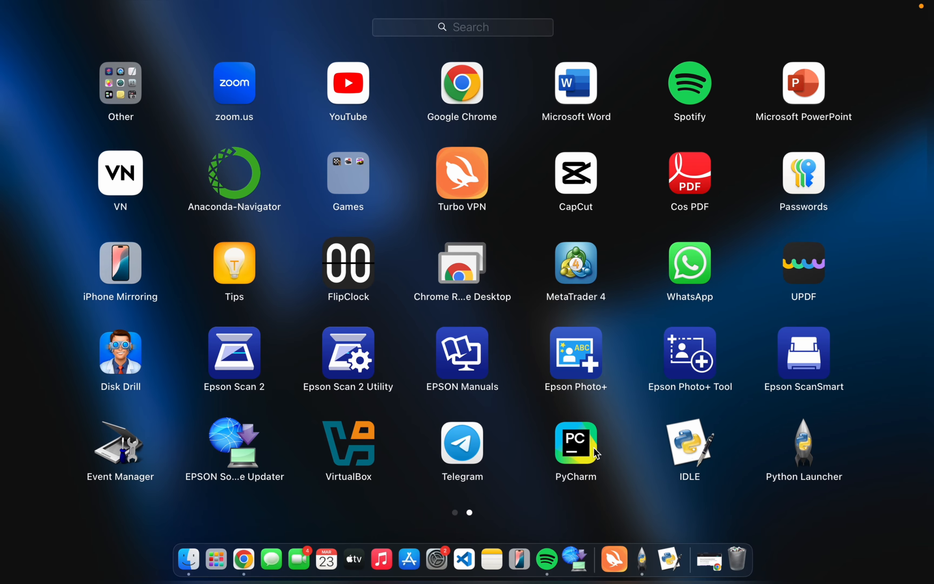
click(595, 437)
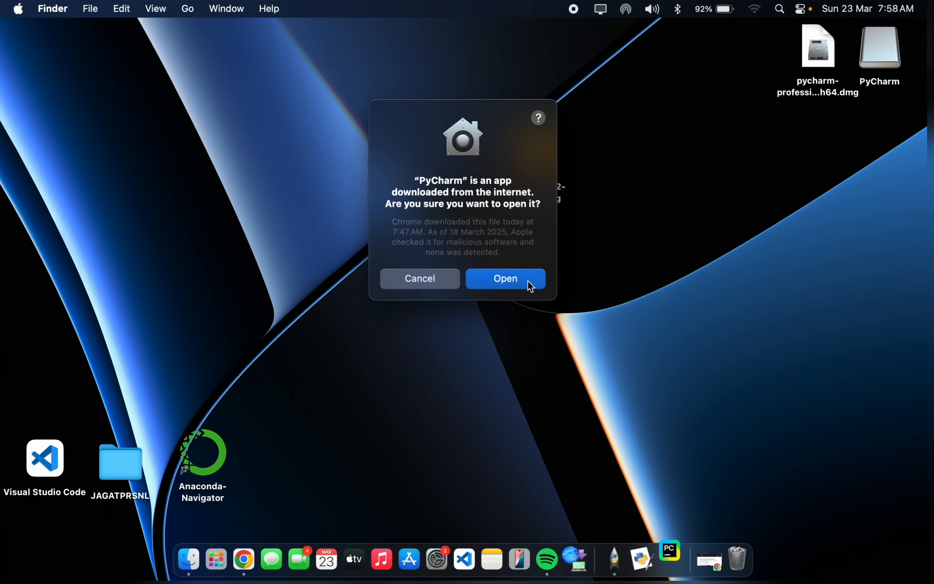
click(529, 283)
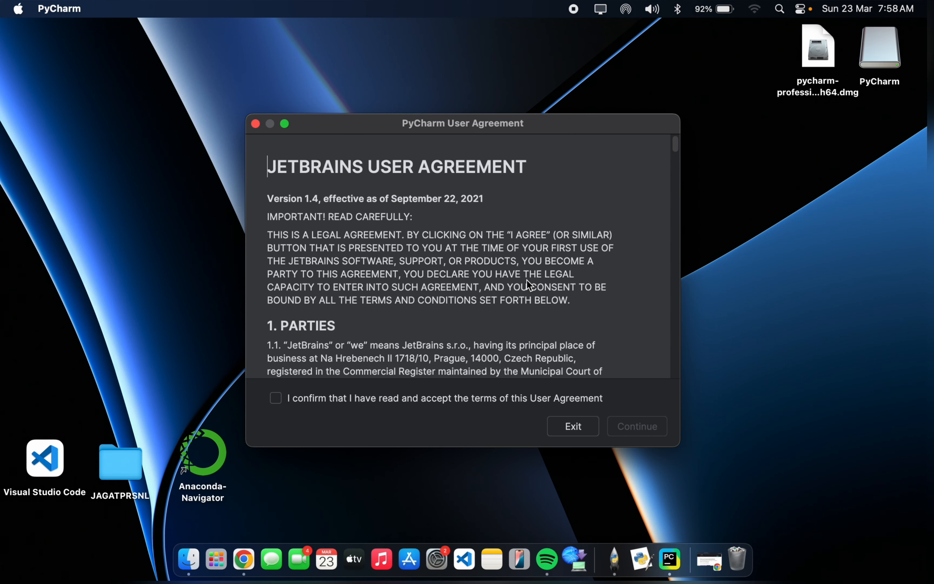
- Accept the PyCharm User Agreement and decline to send anonymous usage statistics to JetBrains
scroll(526, 279, down, 5)
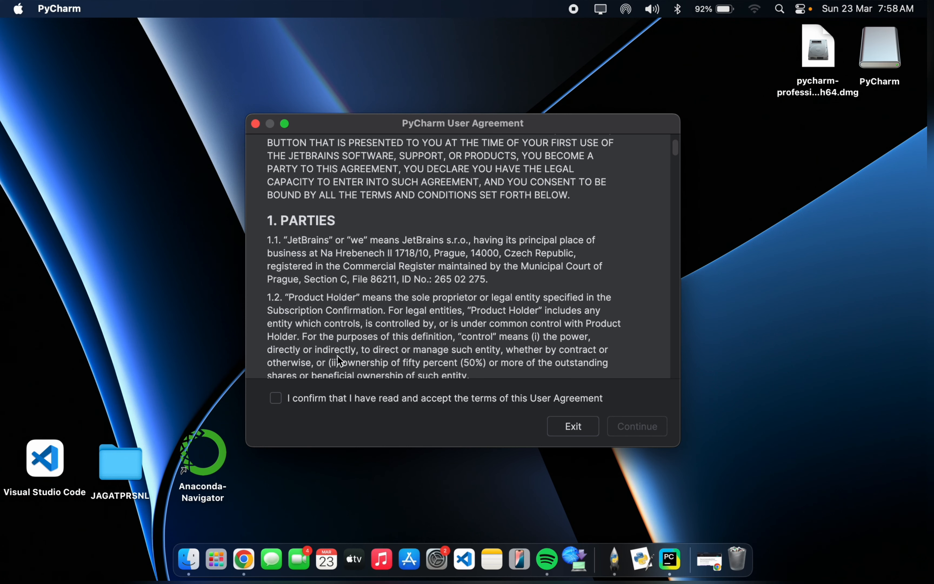
click(277, 399)
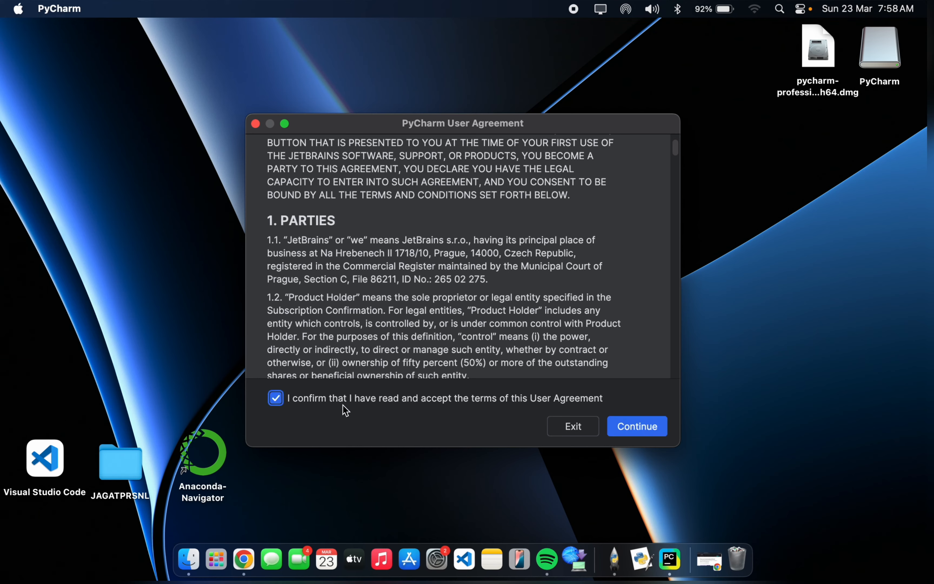
click(649, 432)
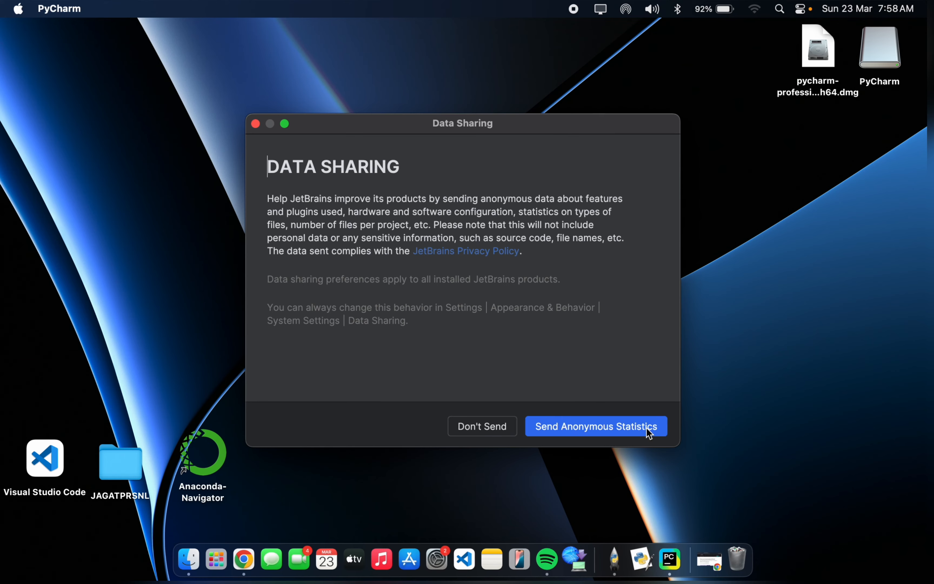
click(498, 435)
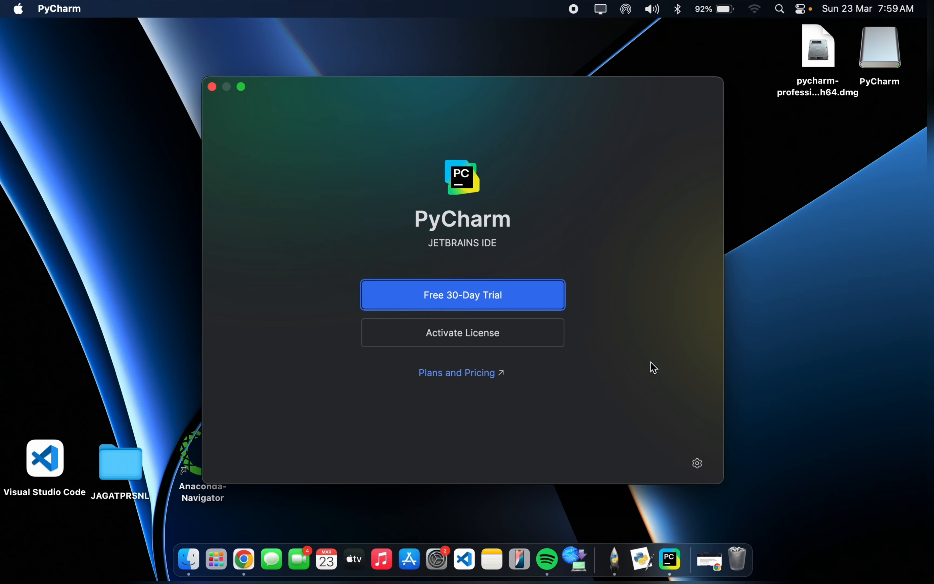
- Enlarge the PyCharm activation window, then close it and confirm exiting without starting a trial or activating a licence
click(240, 86)
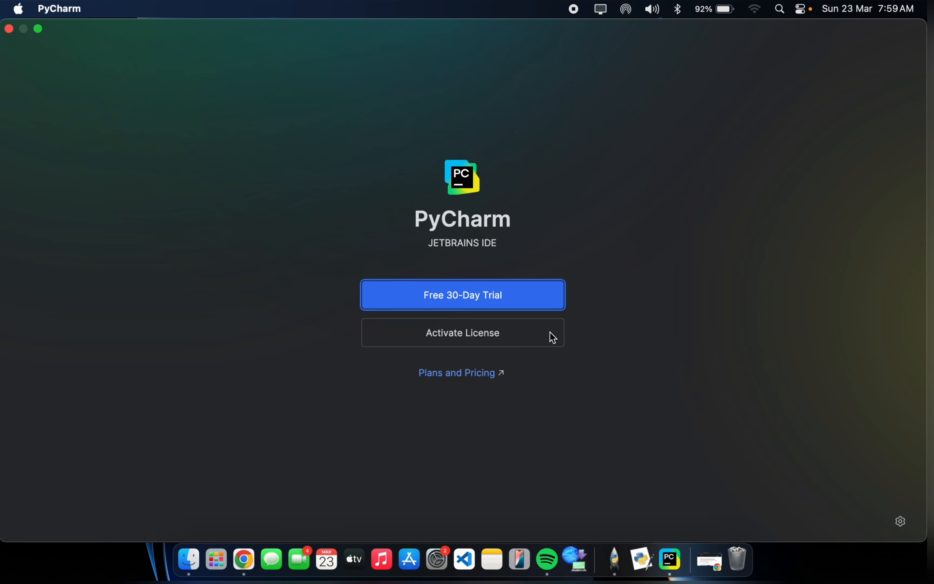
click(9, 29)
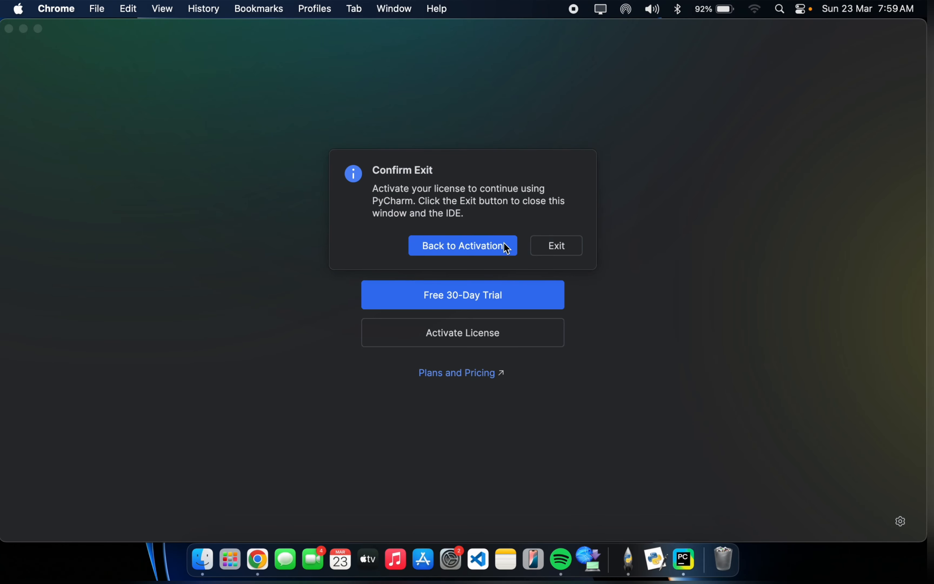
click(507, 248)
click(9, 29)
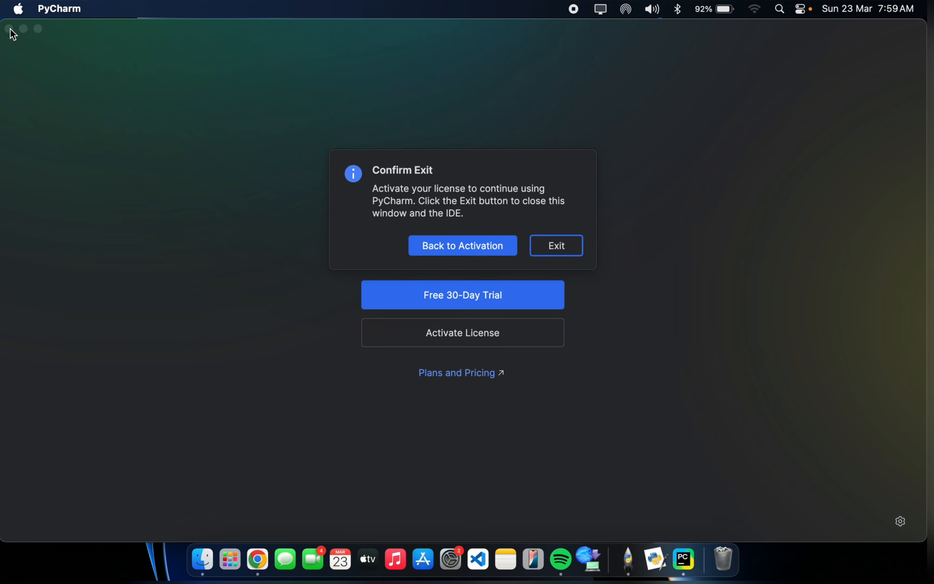
click(576, 251)
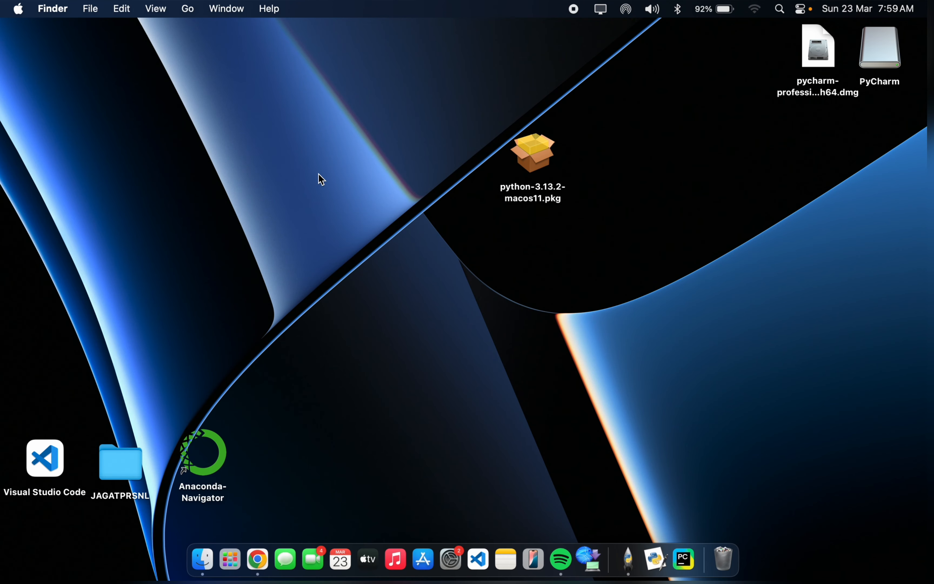